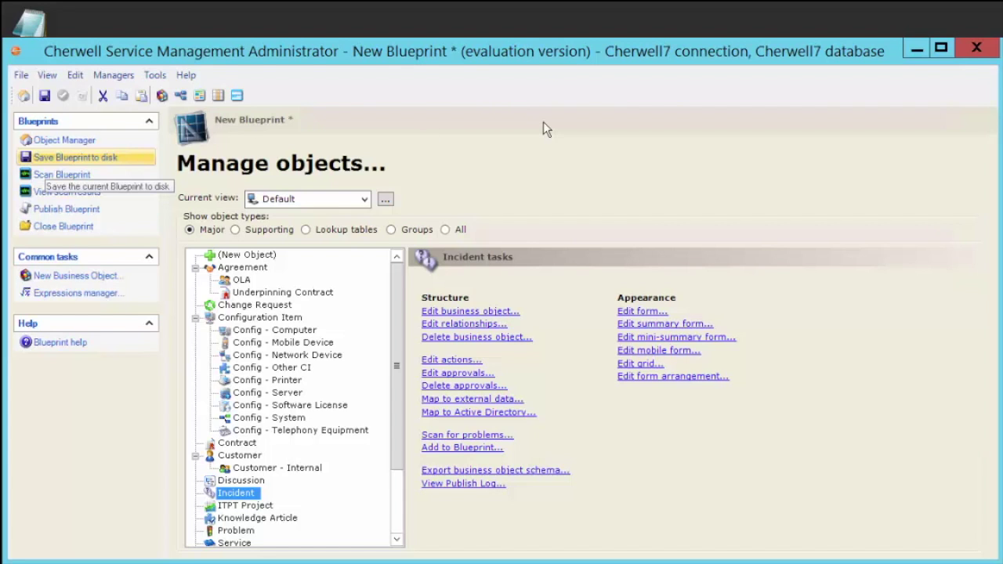
# Open the Incident form for editing and bring up the field properties of Demo Field For Modifiers
pyautogui.click(628, 314)
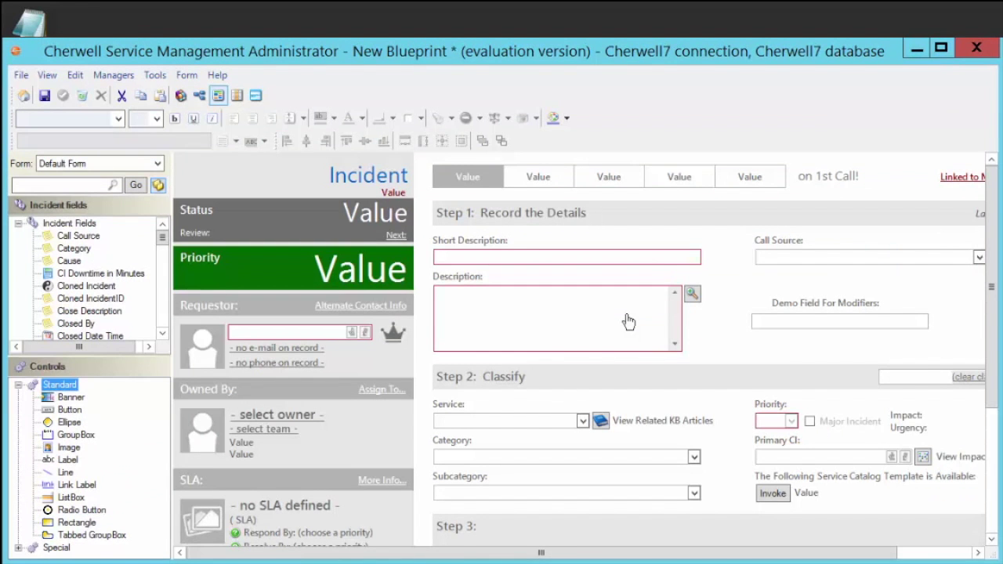
pyautogui.click(790, 321)
pyautogui.rightClick(790, 321)
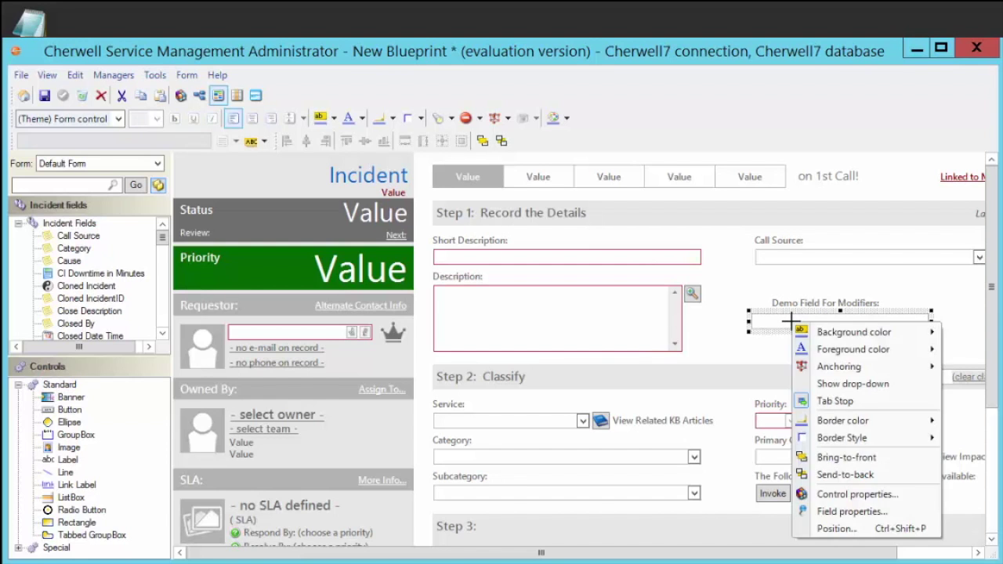
pyautogui.click(824, 512)
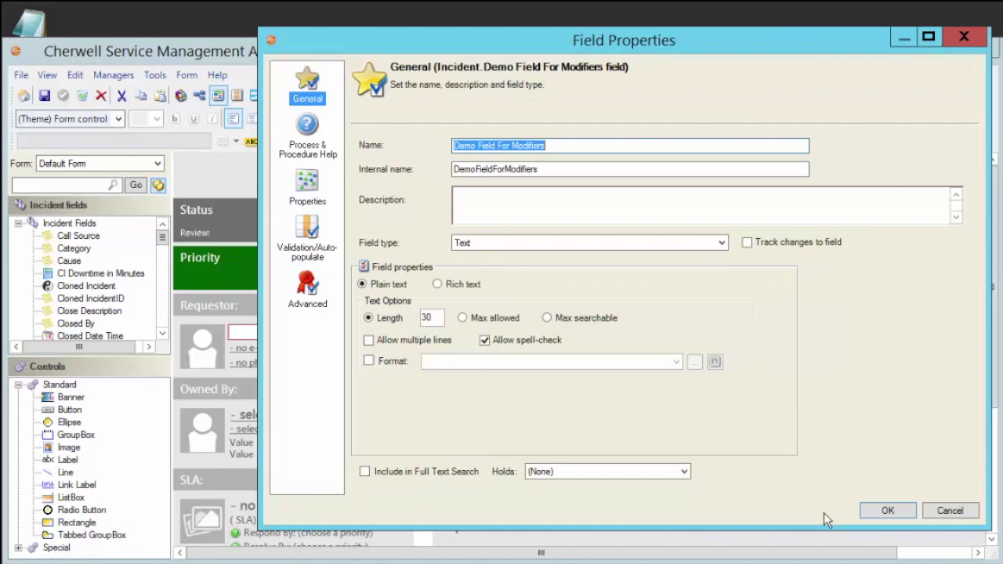
# Show the field's calculated value settings and open its Modify the Requestor Email expression for editing
pyautogui.click(305, 196)
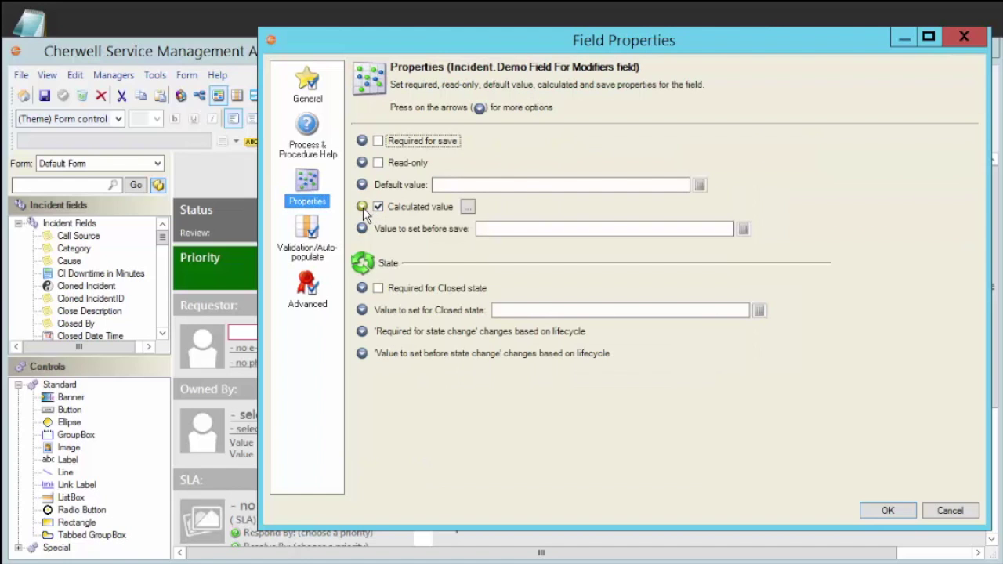
pyautogui.click(362, 207)
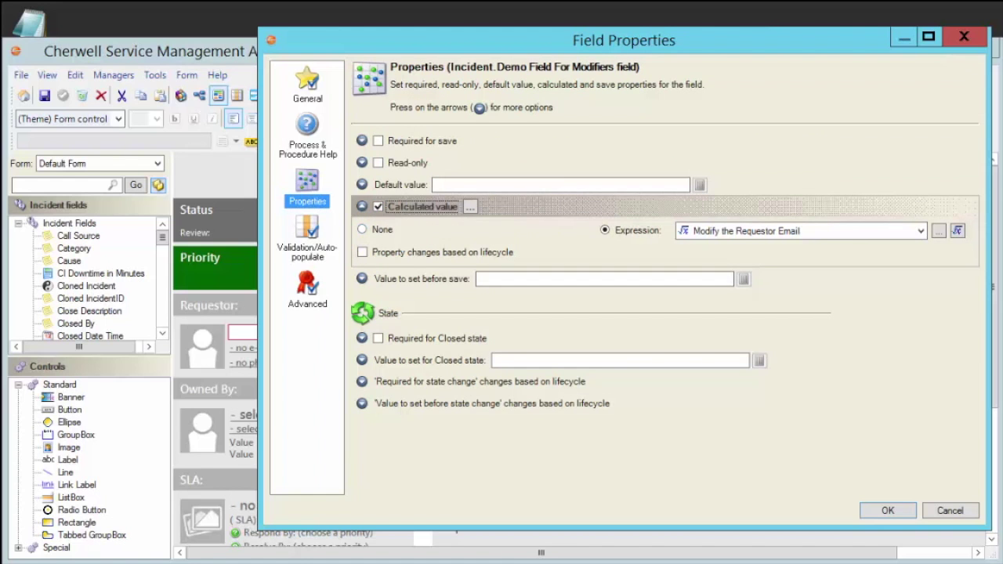
pyautogui.click(939, 231)
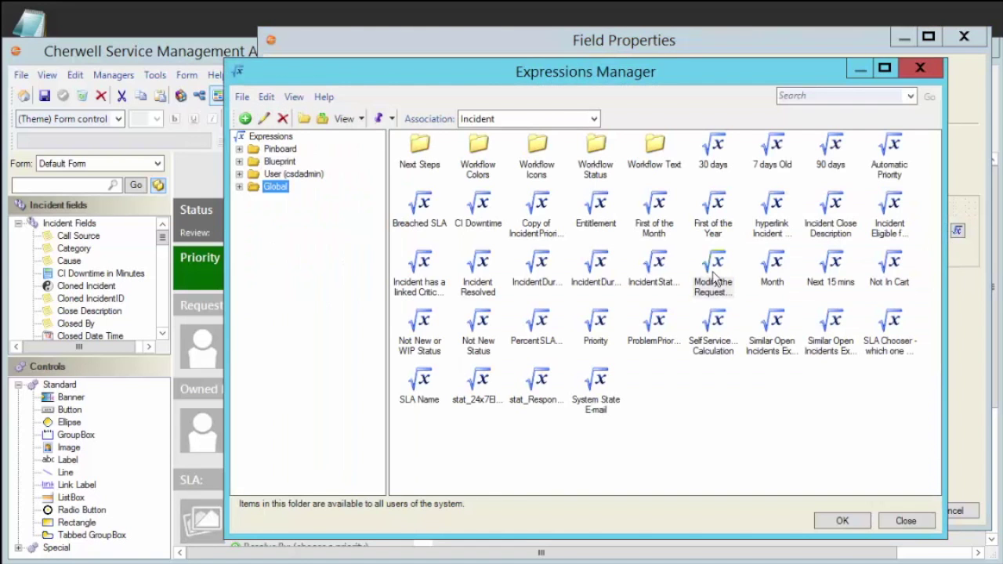
pyautogui.rightClick(712, 261)
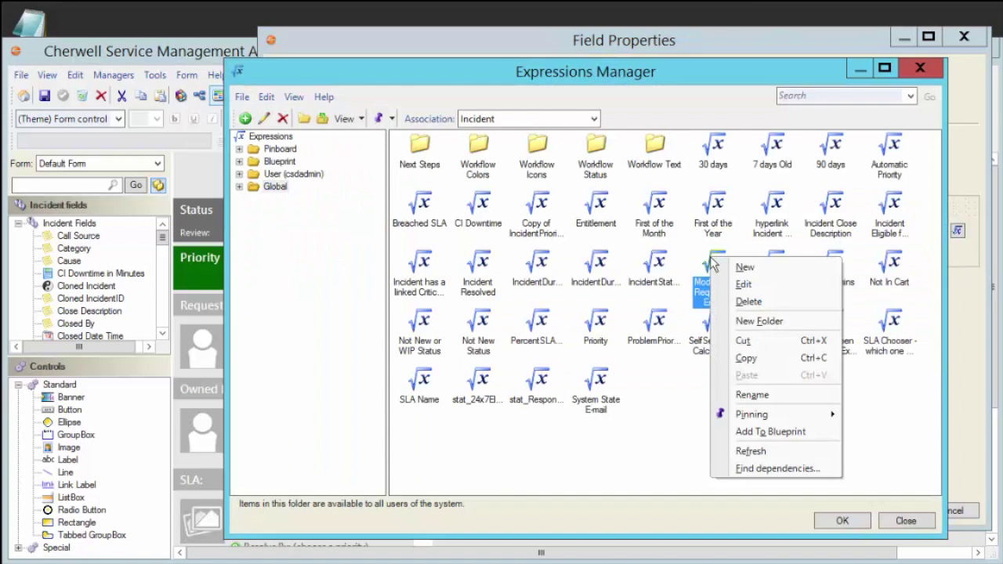
pyautogui.click(745, 286)
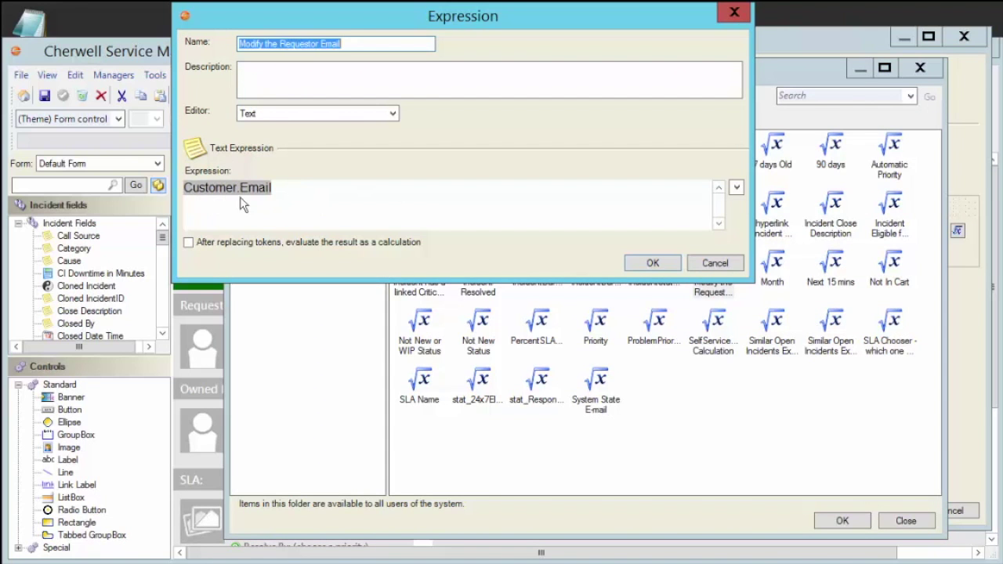
# Browse the fields that can be inserted into the expression, expanding the Customer fields
pyautogui.click(737, 188)
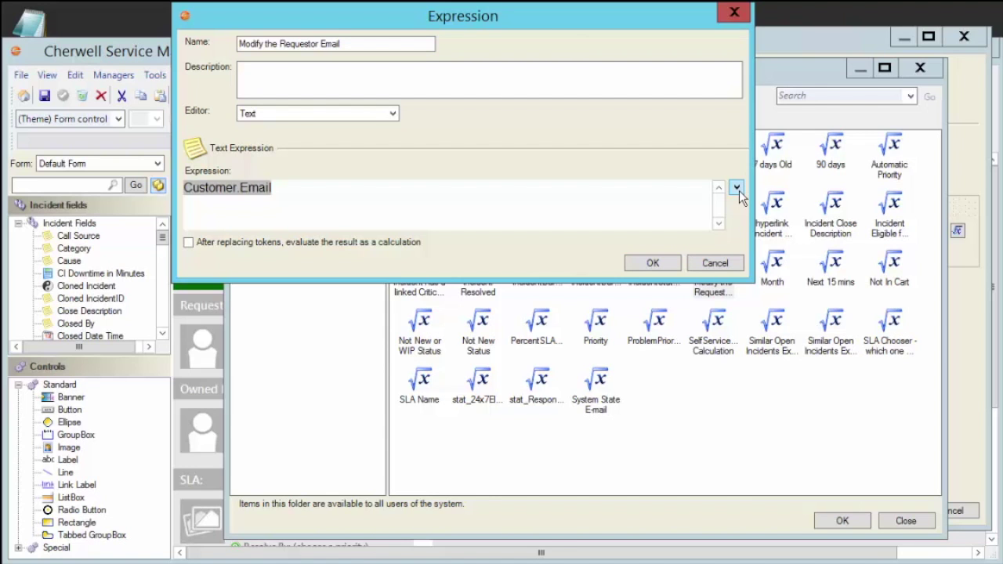
pyautogui.click(737, 188)
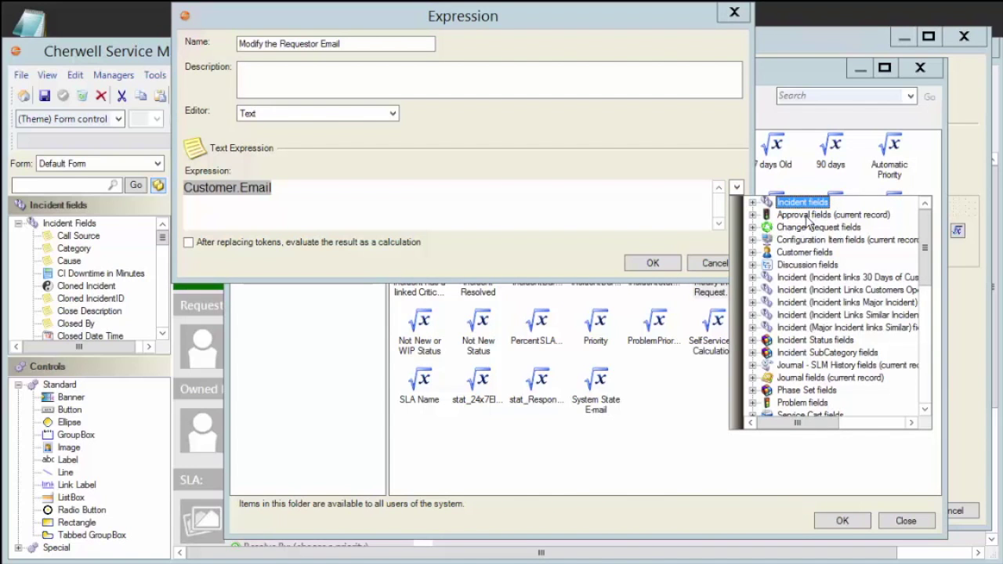
pyautogui.click(753, 252)
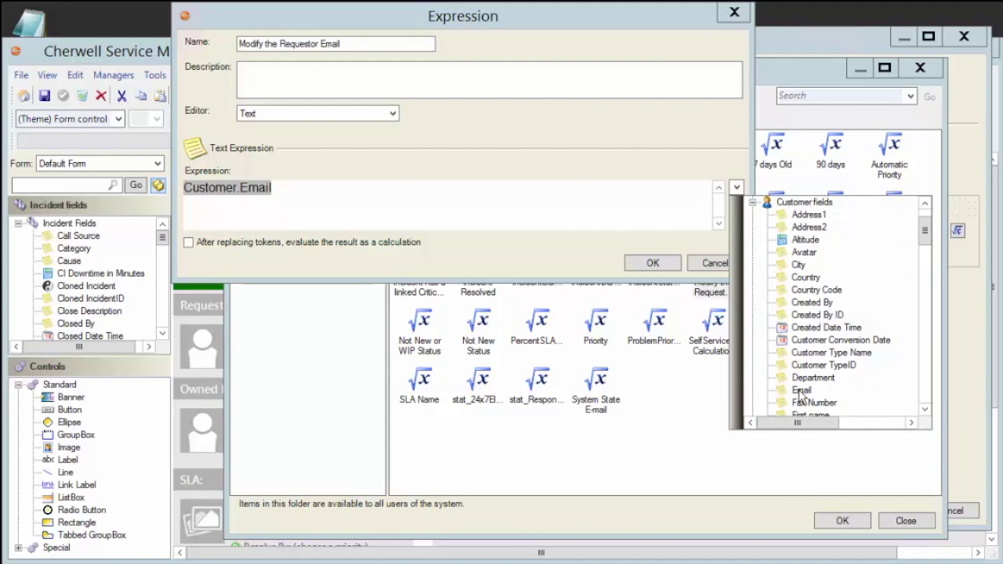
pyautogui.click(606, 202)
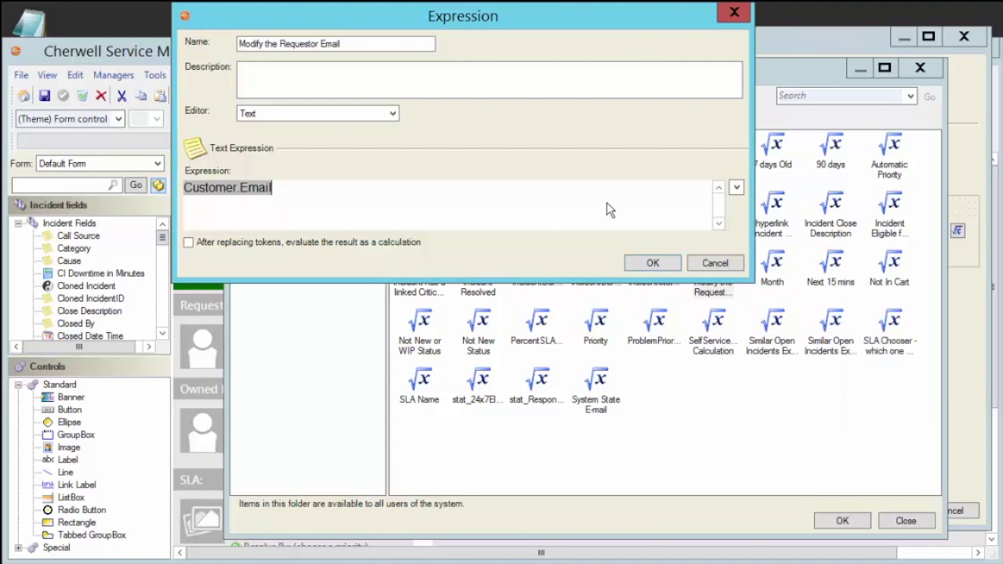
pyautogui.rightClick(606, 203)
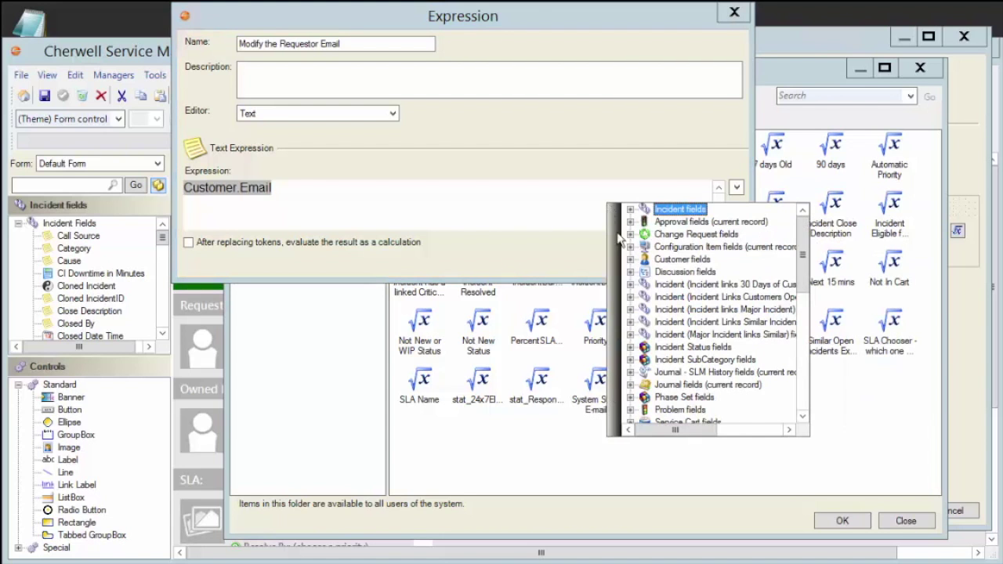
pyautogui.click(369, 182)
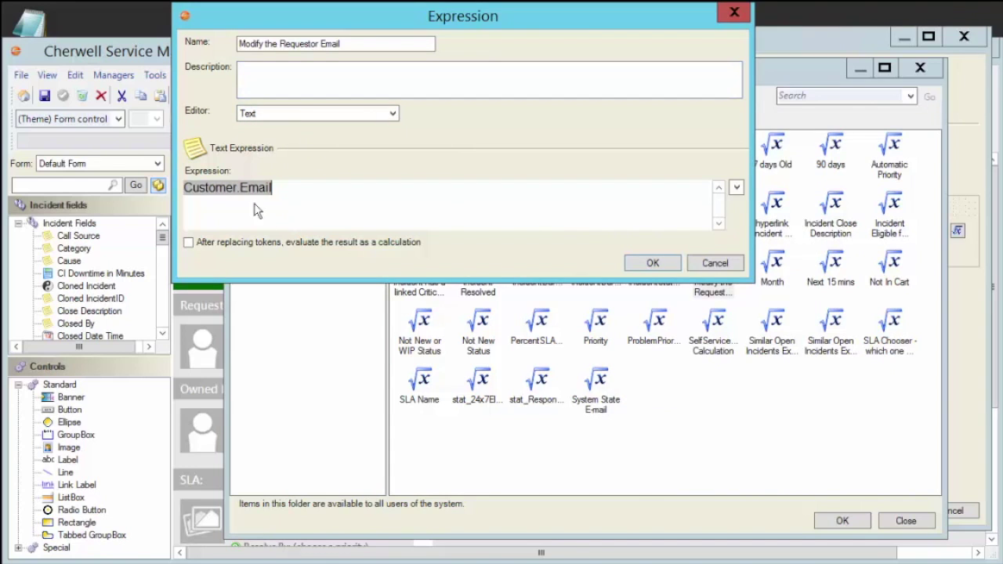
# Open the modifiers of the Customer.Email token and examine the Text Before settings and the available modifier types
pyautogui.rightClick(232, 198)
pyautogui.click(265, 235)
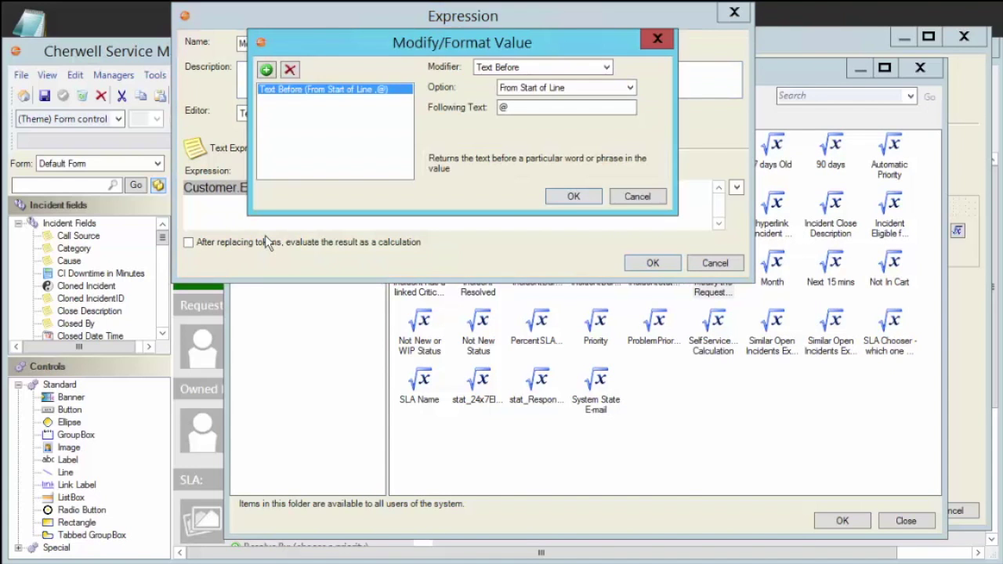
pyautogui.click(512, 108)
pyautogui.click(607, 67)
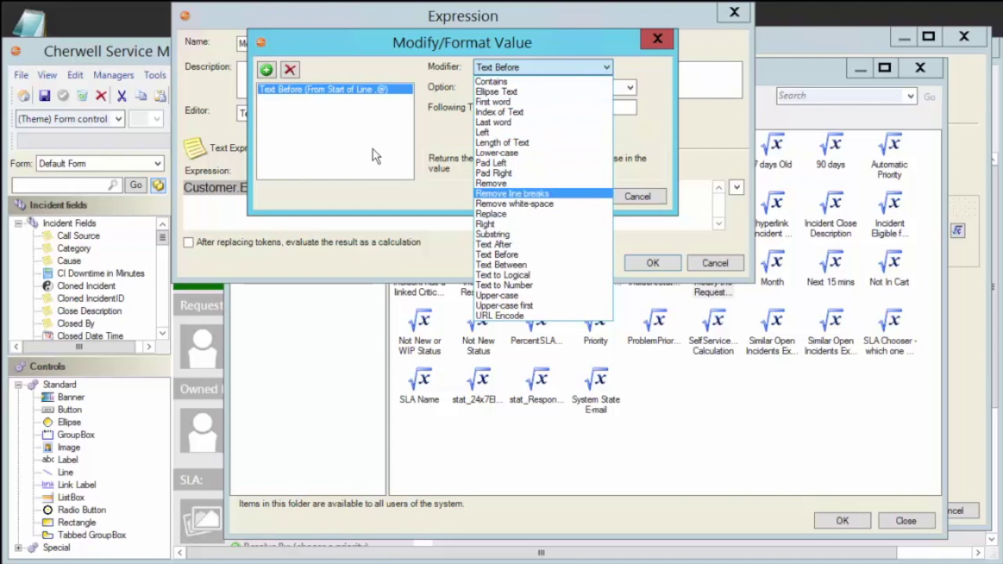
pyautogui.click(349, 124)
# Try a second modifier, Remove white-space, on the Customer.Email token, remove it, and cancel out of all open dialogs
pyautogui.click(267, 72)
pyautogui.click(608, 65)
pyautogui.click(532, 204)
pyautogui.click(289, 68)
pyautogui.click(638, 197)
pyautogui.click(714, 262)
pyautogui.click(897, 520)
pyautogui.click(949, 510)
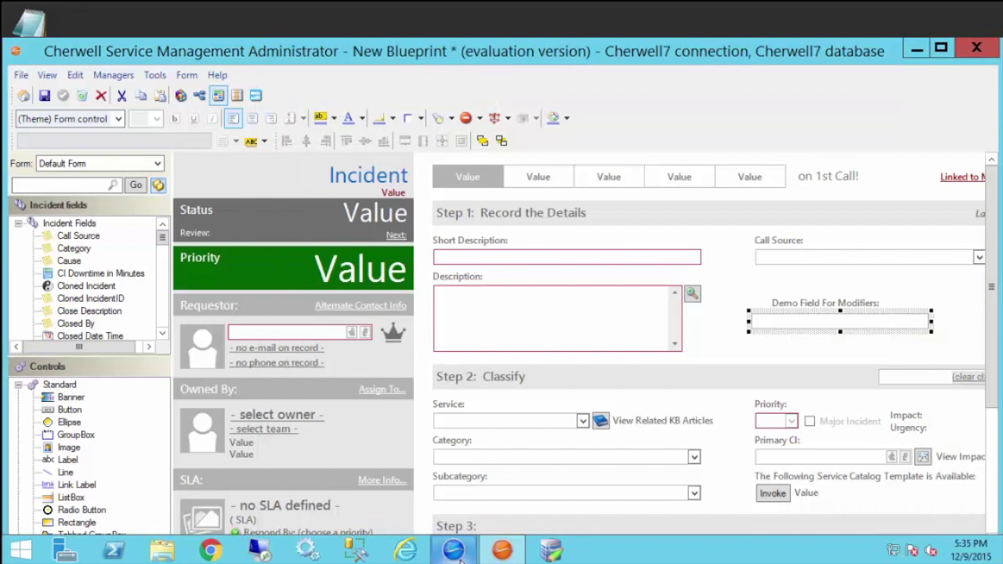
# Switch to the Cherwell Service Management client and open the quick-view of the incident's requestor
pyautogui.click(455, 552)
pyautogui.click(676, 240)
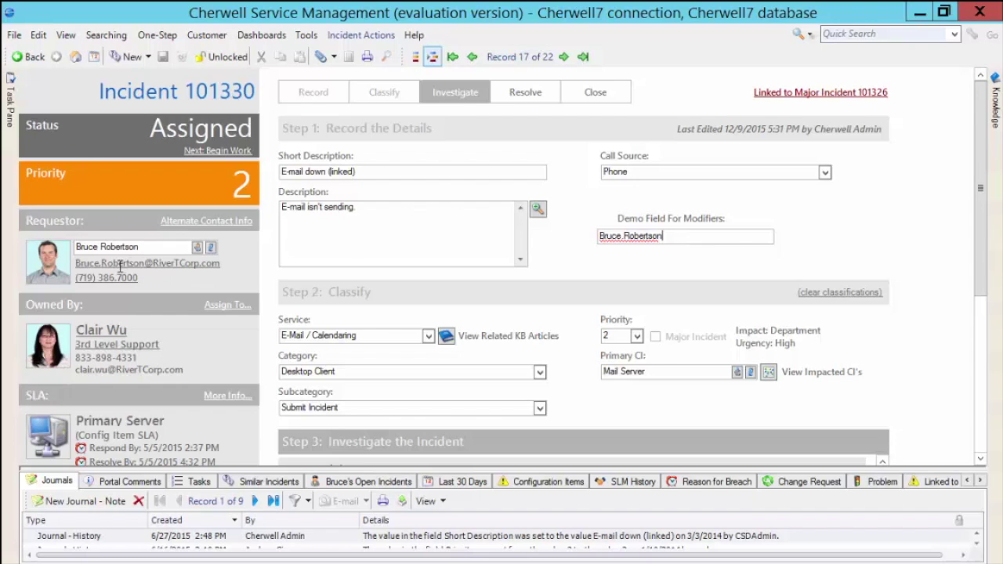
pyautogui.click(211, 248)
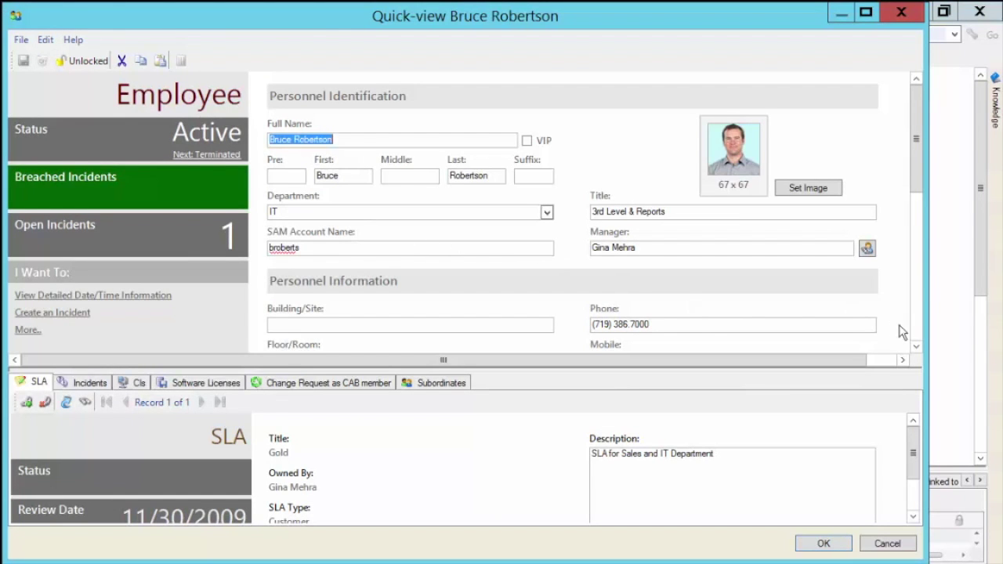
# Add a "y" to the end of the first name in the requestor's e-mail address, accept the record, and cancel saving the incident
pyautogui.click(915, 346)
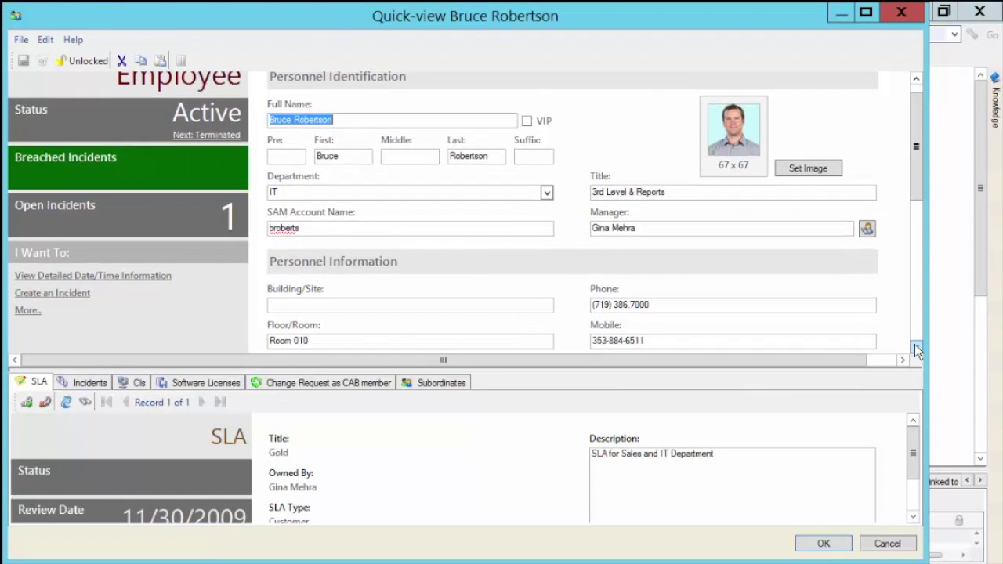
pyautogui.click(916, 346)
pyautogui.click(915, 346)
pyautogui.click(916, 346)
pyautogui.click(915, 346)
pyautogui.click(915, 348)
pyautogui.click(915, 347)
pyautogui.click(915, 347)
pyautogui.click(915, 347)
pyautogui.click(915, 347)
pyautogui.click(915, 347)
pyautogui.click(915, 347)
pyautogui.click(628, 311)
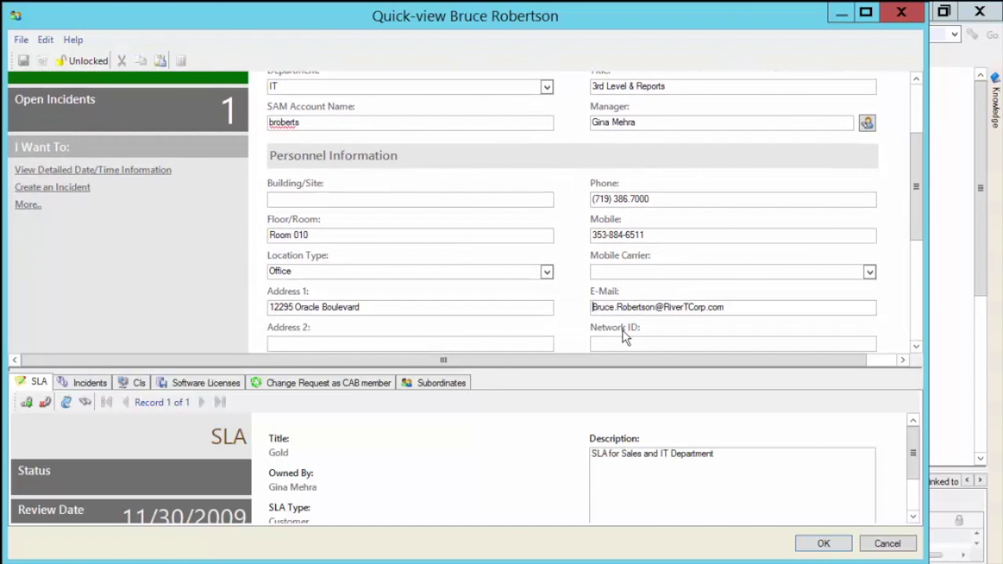
pyautogui.press('Right')
pyautogui.press('Right')
pyautogui.press('Right')
pyautogui.press('Right')
pyautogui.press('Delete')
pyautogui.write('y.')
pyautogui.click(815, 549)
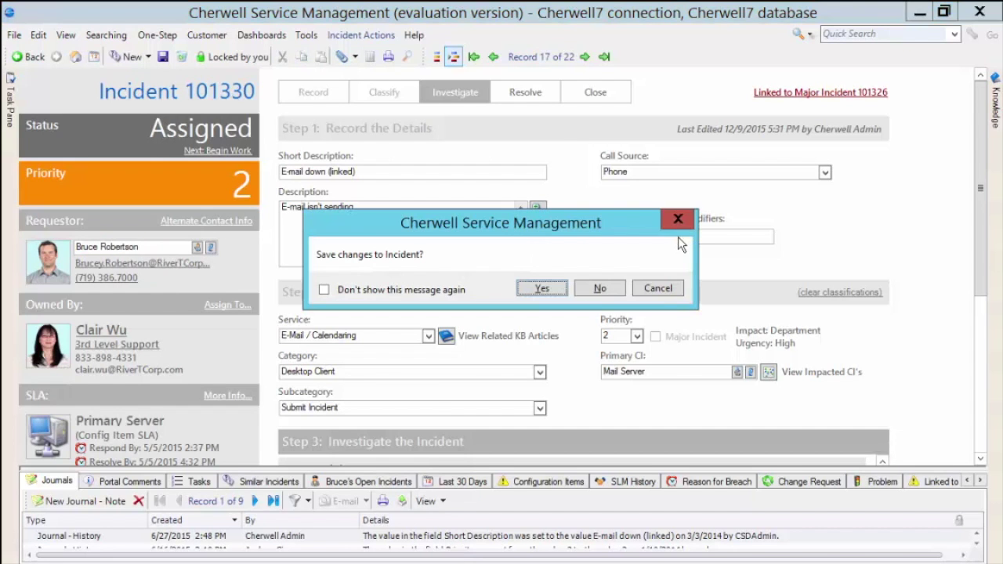
pyautogui.click(654, 290)
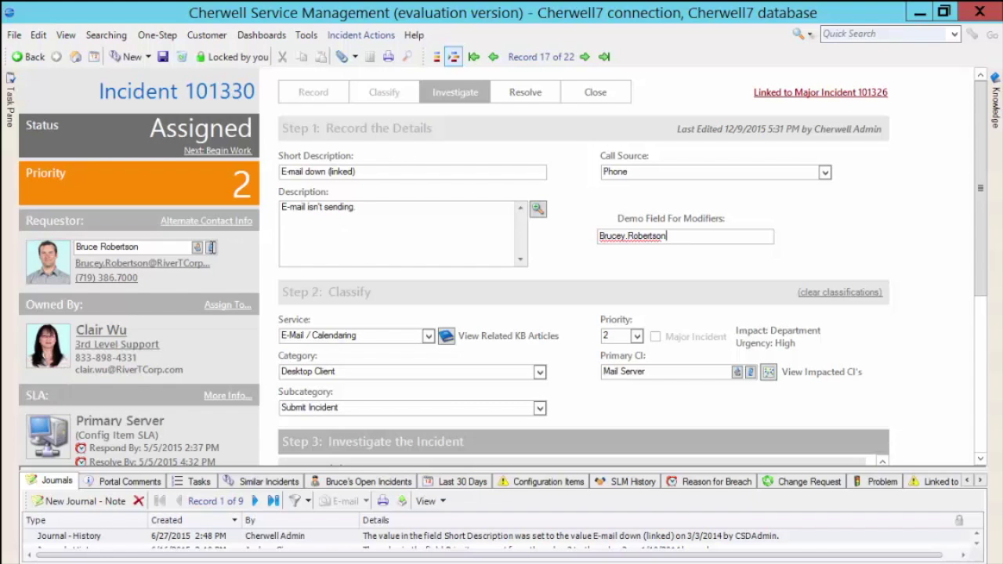
# Reopen the requestor's quick-view from the incident and close it without making changes
pyautogui.click(210, 246)
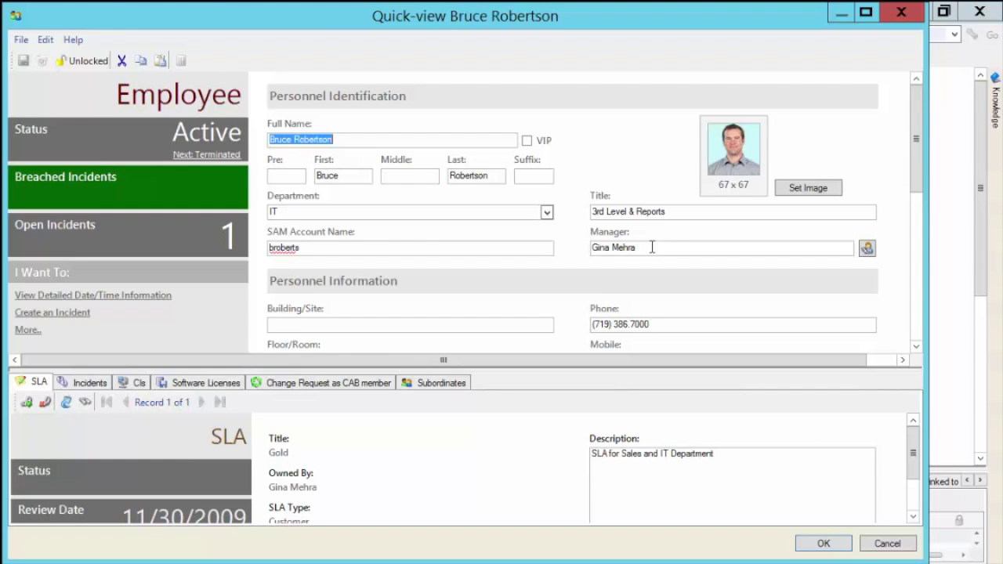
pyautogui.click(890, 548)
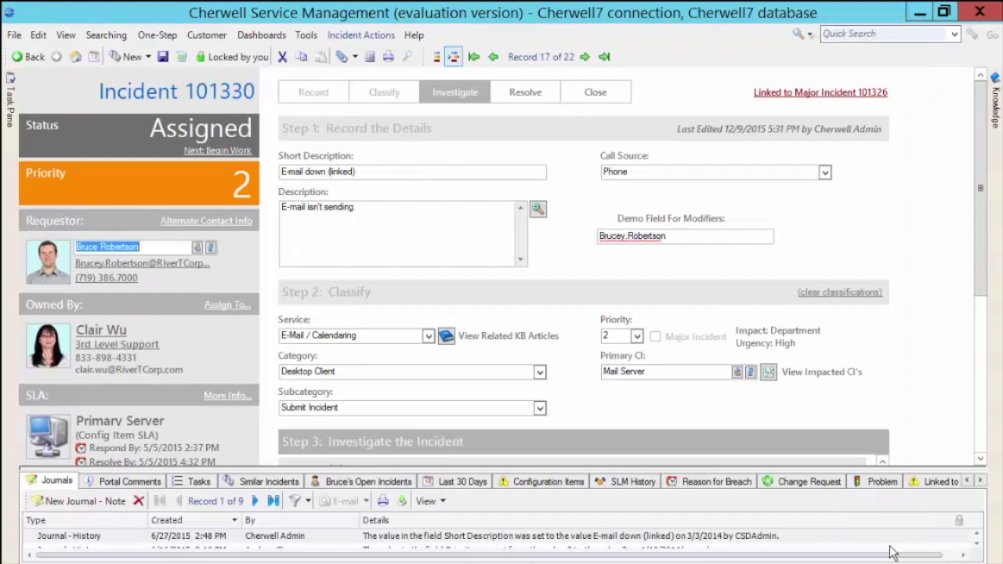